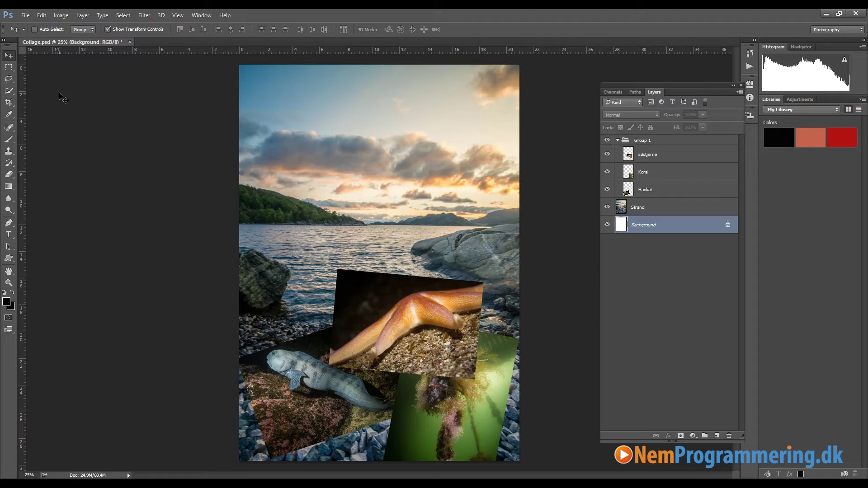
- Resize the søstjerne starfish layer to about 96% with its transform controls and apply it
{"action": "left_click", "coordinate": [658, 156]}
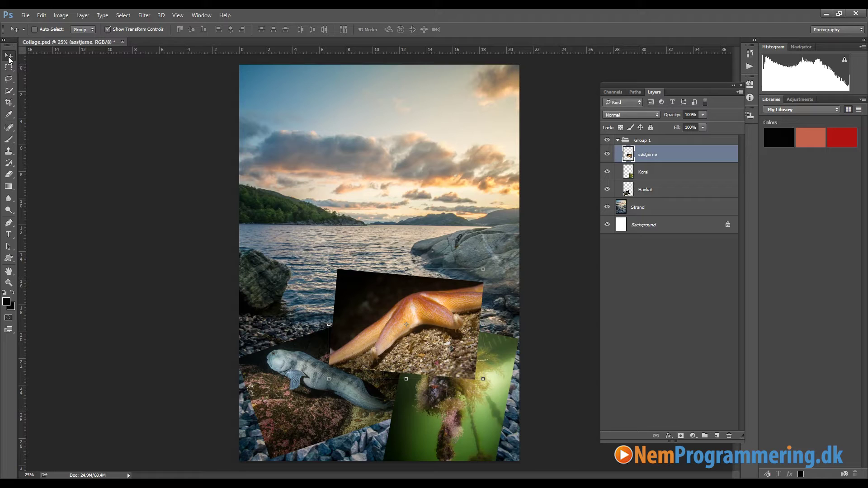
{"action": "left_click", "coordinate": [108, 29]}
{"action": "left_click", "coordinate": [107, 30]}
{"action": "mouse_move", "coordinate": [482, 270]}
{"action": "left_mouse_down"}
{"action": "mouse_move", "coordinate": [521, 242]}
{"action": "mouse_move", "coordinate": [478, 273]}
{"action": "left_mouse_up"}
{"action": "key", "text": "Return"}
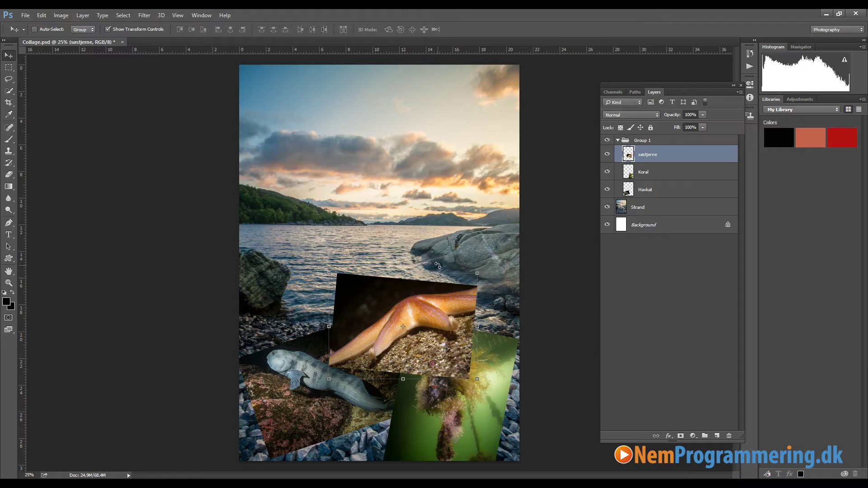
- Rotate the starfish photo to a steeper tilt, apply it, and turn off Show Transform Controls
{"action": "mouse_move", "coordinate": [437, 266]}
{"action": "left_mouse_down"}
{"action": "mouse_move", "coordinate": [414, 252]}
{"action": "mouse_move", "coordinate": [449, 274]}
{"action": "left_mouse_up"}
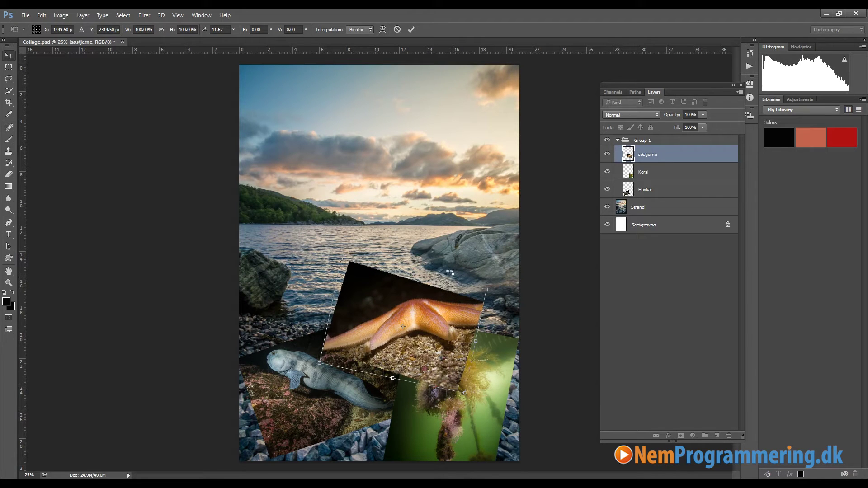
{"action": "key", "text": "Return"}
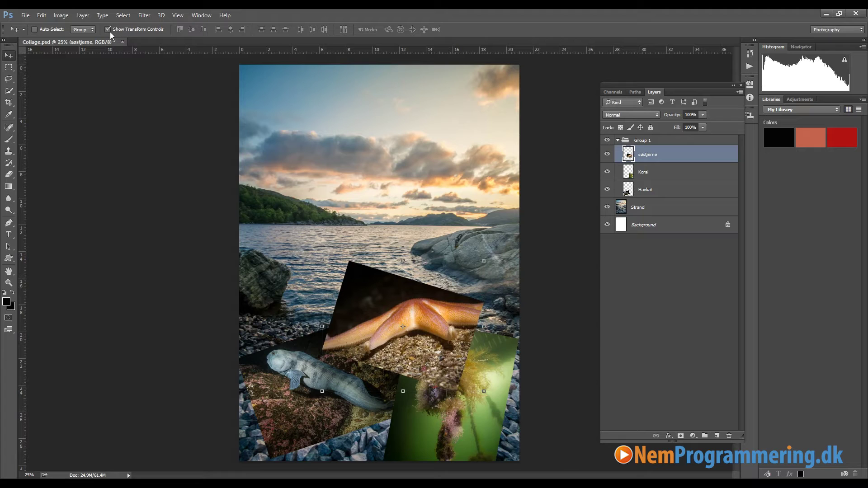
{"action": "left_click", "coordinate": [108, 29]}
{"action": "left_click", "coordinate": [46, 18]}
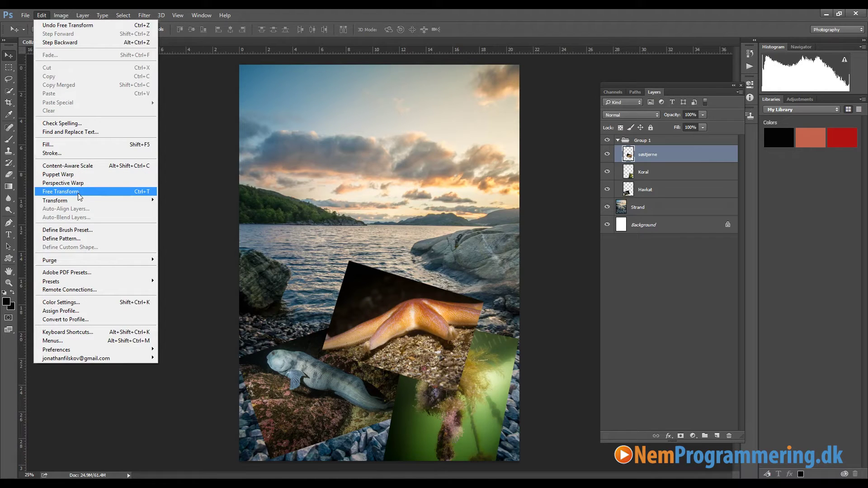
{"action": "mouse_move", "coordinate": [75, 201]}
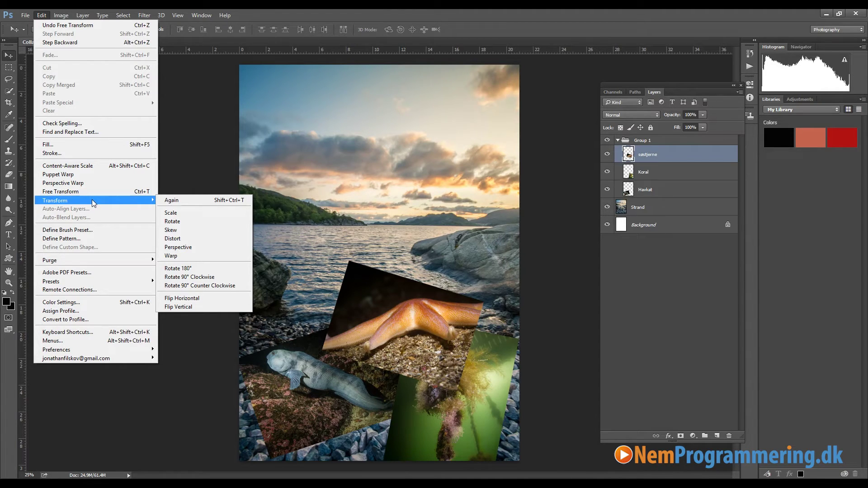
- Scale the starfish photo to 95.61% width and 110.44% height with Edit > Transform > Scale
{"action": "left_click", "coordinate": [183, 216]}
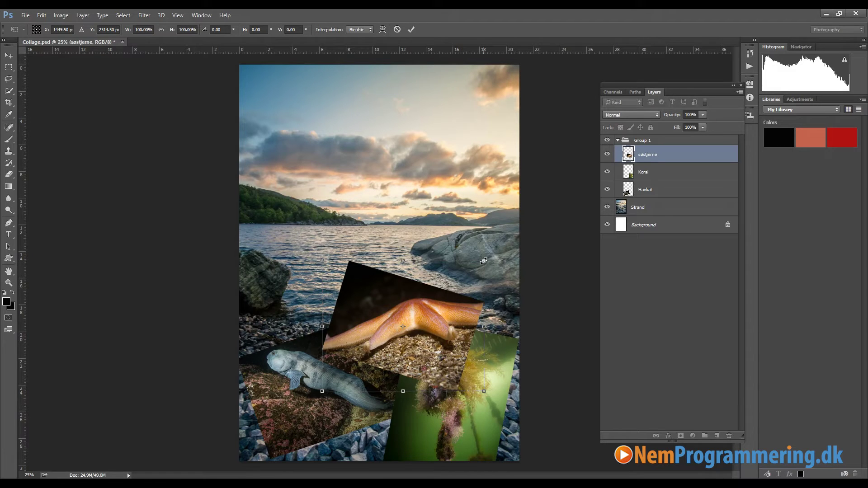
{"action": "mouse_move", "coordinate": [483, 261]}
{"action": "left_mouse_down"}
{"action": "mouse_move", "coordinate": [512, 243]}
{"action": "mouse_move", "coordinate": [473, 266]}
{"action": "mouse_move", "coordinate": [485, 262]}
{"action": "left_mouse_up"}
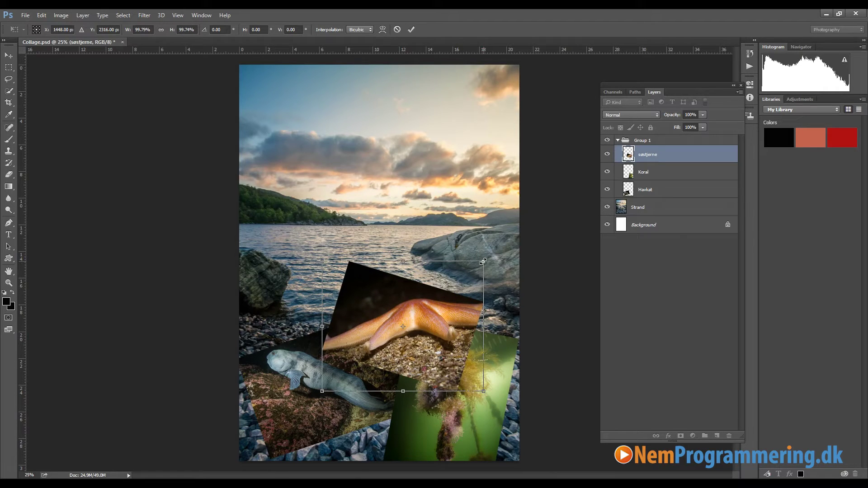
{"action": "mouse_move", "coordinate": [483, 261]}
{"action": "left_mouse_down"}
{"action": "mouse_move", "coordinate": [423, 194]}
{"action": "mouse_move", "coordinate": [391, 176]}
{"action": "mouse_move", "coordinate": [477, 248]}
{"action": "left_mouse_up"}
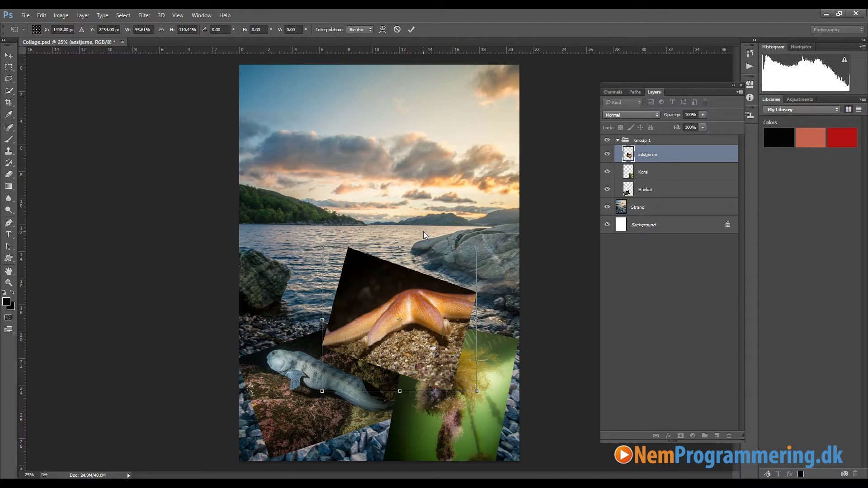
{"action": "left_click", "coordinate": [42, 15]}
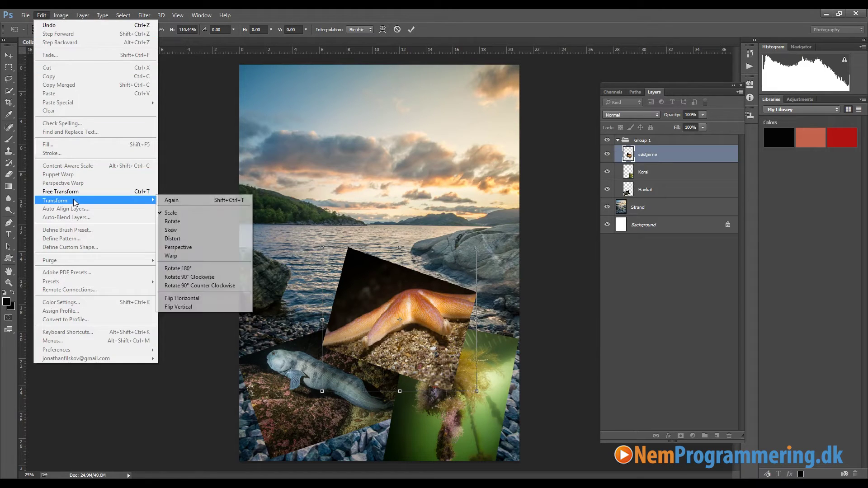
- Try rotating the starfish photo about -13°, then undo the pending stretch and rotation
{"action": "left_click", "coordinate": [173, 223]}
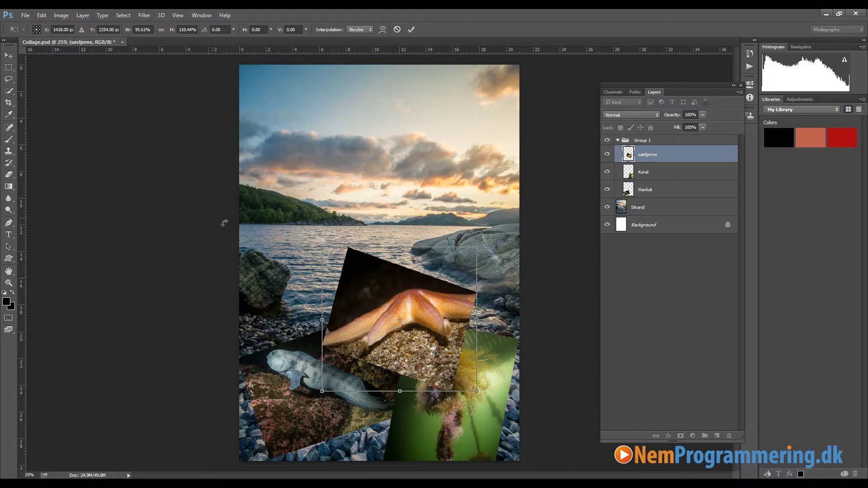
{"action": "left_click_drag", "start_coordinate": [265, 261], "coordinate": [271, 293]}
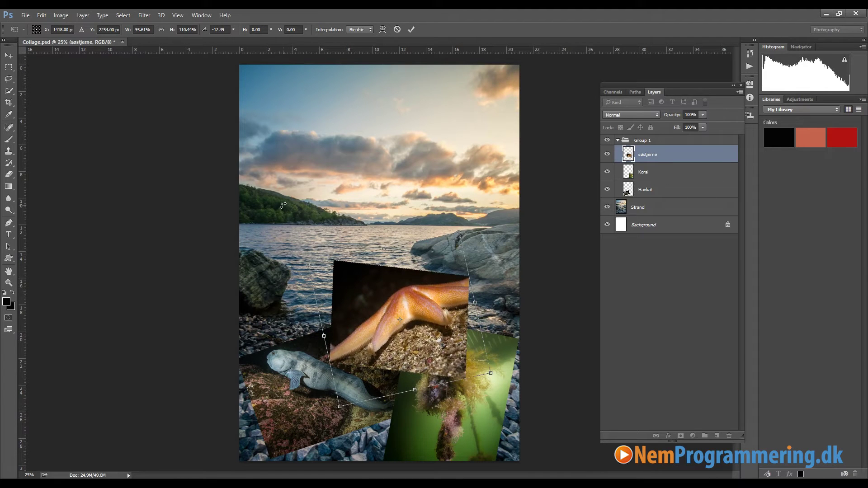
{"action": "key", "text": "ctrl+z"}
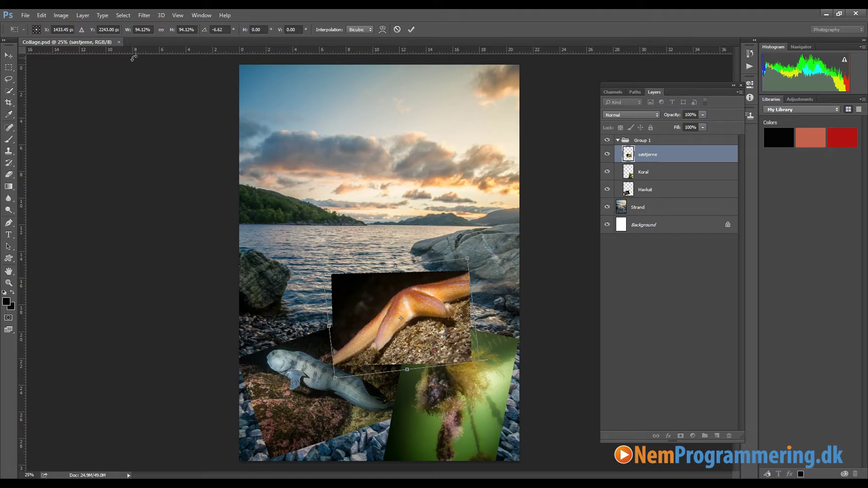
{"action": "left_click", "coordinate": [41, 16]}
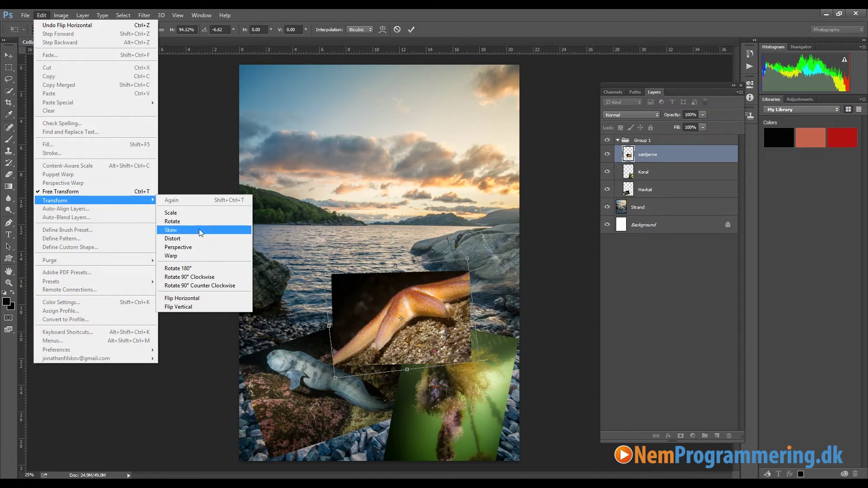
{"action": "left_click", "coordinate": [200, 296]}
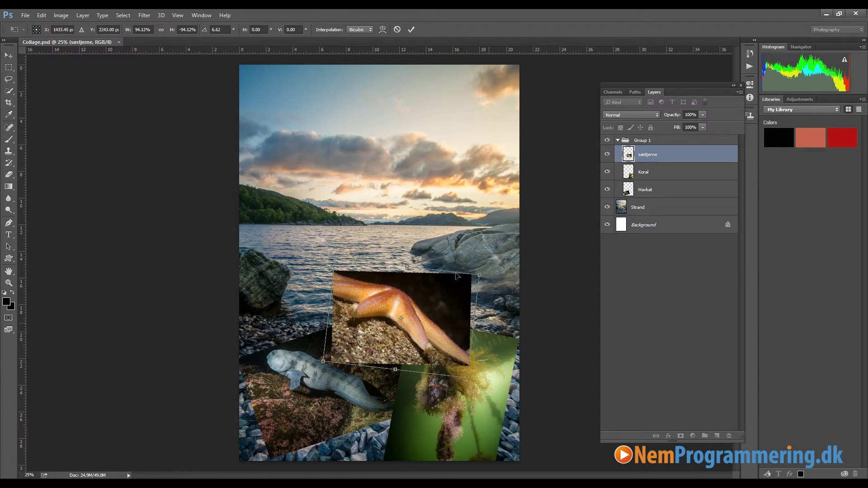
{"action": "left_click", "coordinate": [44, 15]}
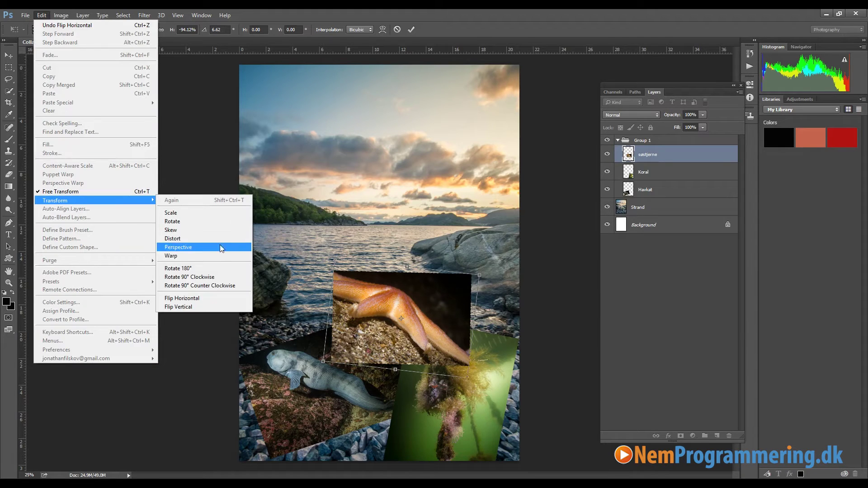
{"action": "left_click", "coordinate": [197, 307]}
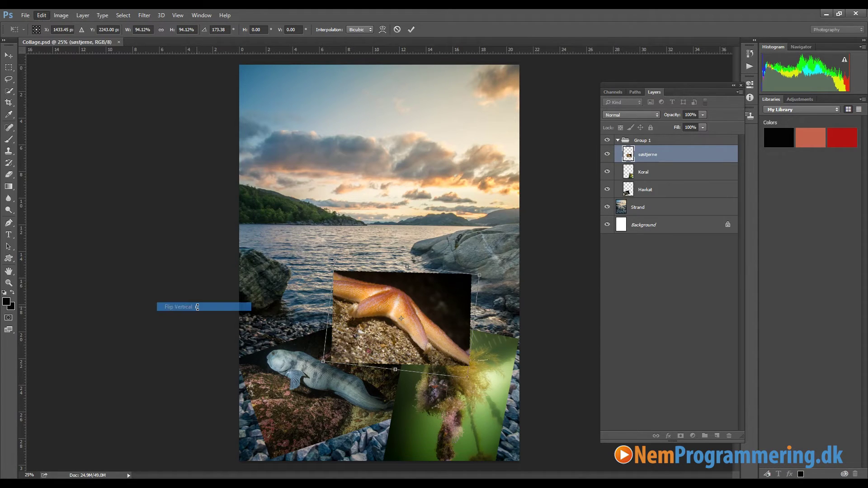
{"action": "left_click", "coordinate": [39, 16]}
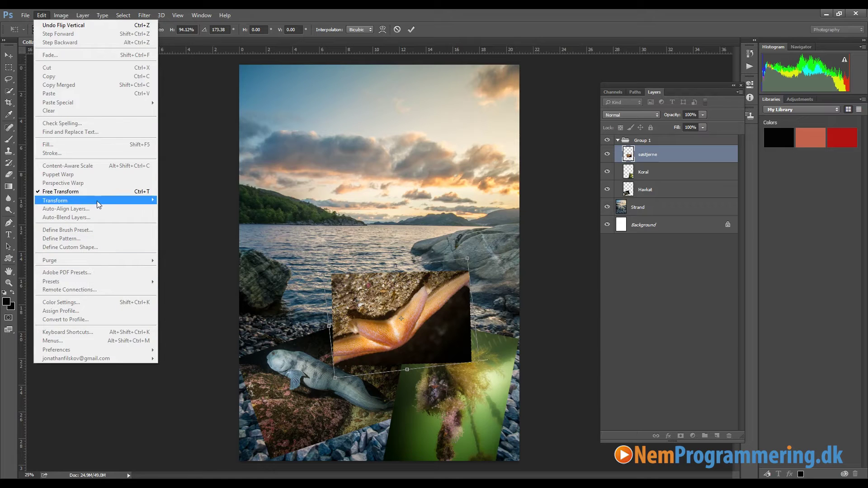
{"action": "mouse_move", "coordinate": [97, 201]}
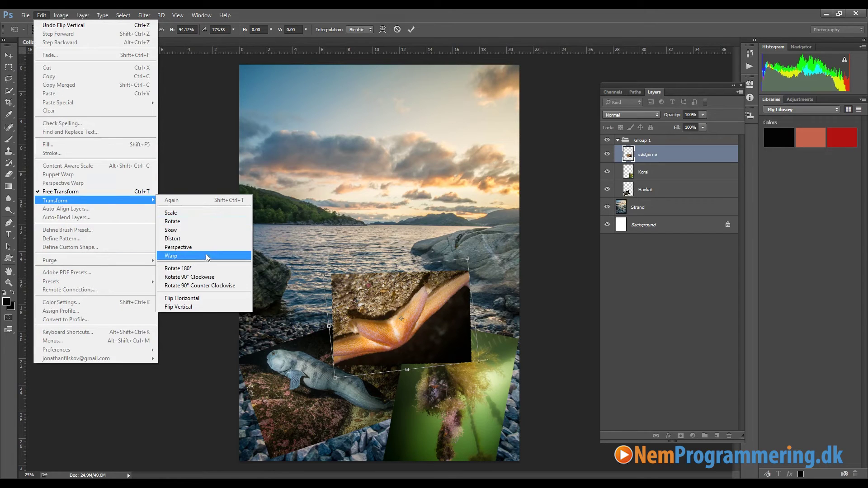
{"action": "left_click", "coordinate": [203, 298]}
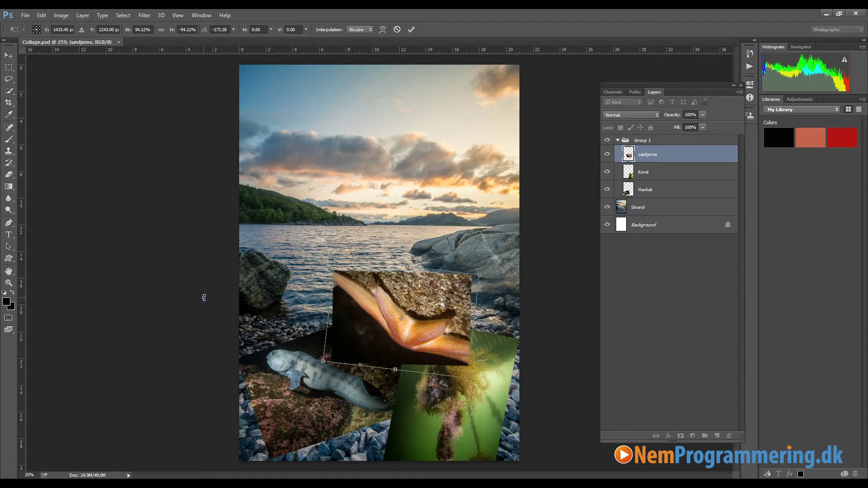
{"action": "left_click", "coordinate": [41, 16]}
{"action": "mouse_move", "coordinate": [72, 205]}
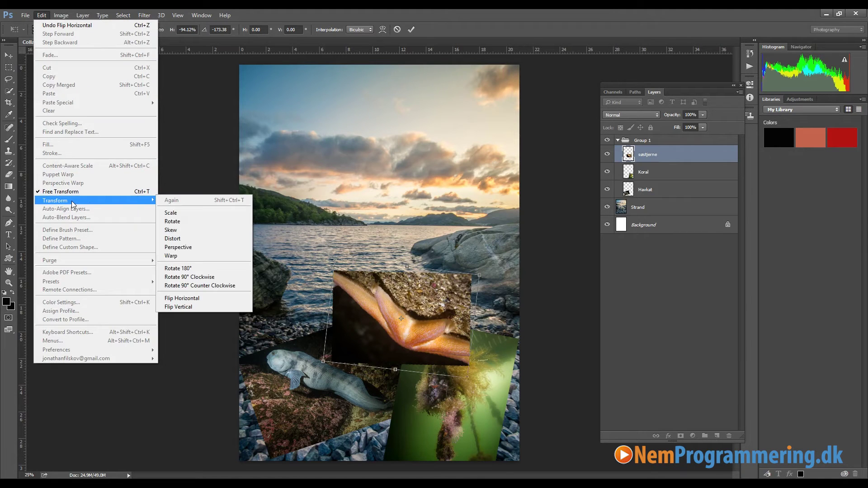
{"action": "left_click", "coordinate": [190, 307]}
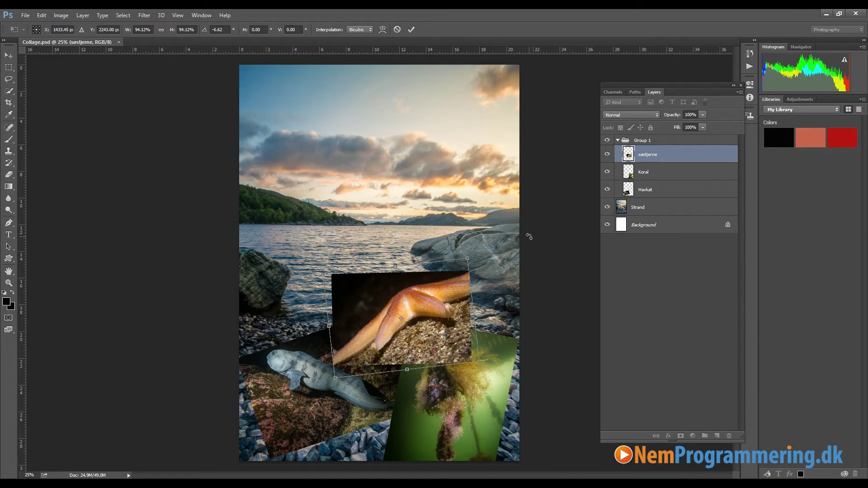
- Commit the starfish transform, then select Background and confirm Transform is greyed out for it
{"action": "key", "text": "Return"}
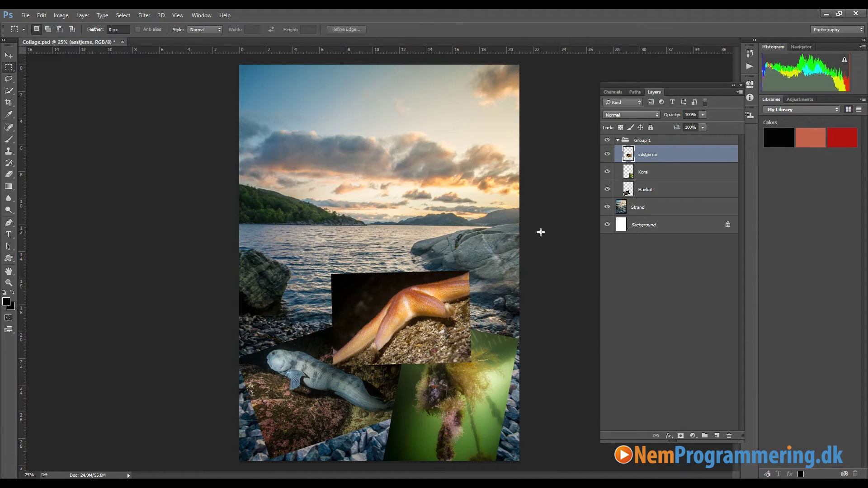
{"action": "left_click", "coordinate": [642, 226]}
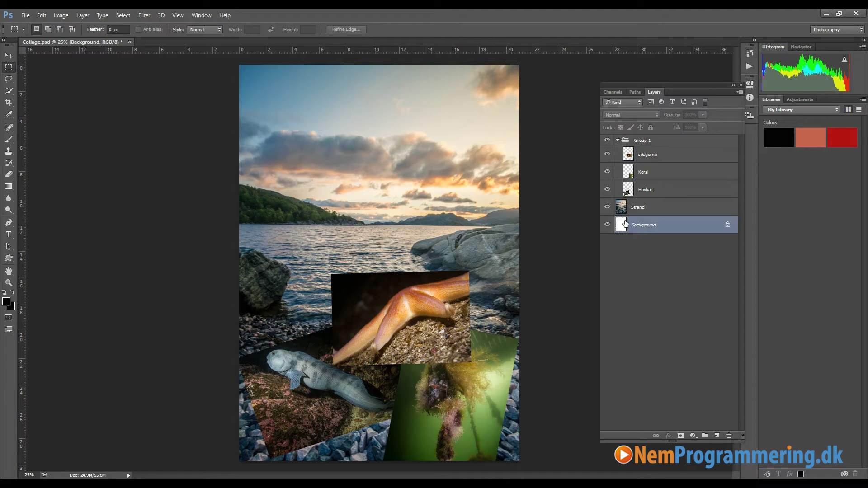
{"action": "left_click", "coordinate": [41, 16]}
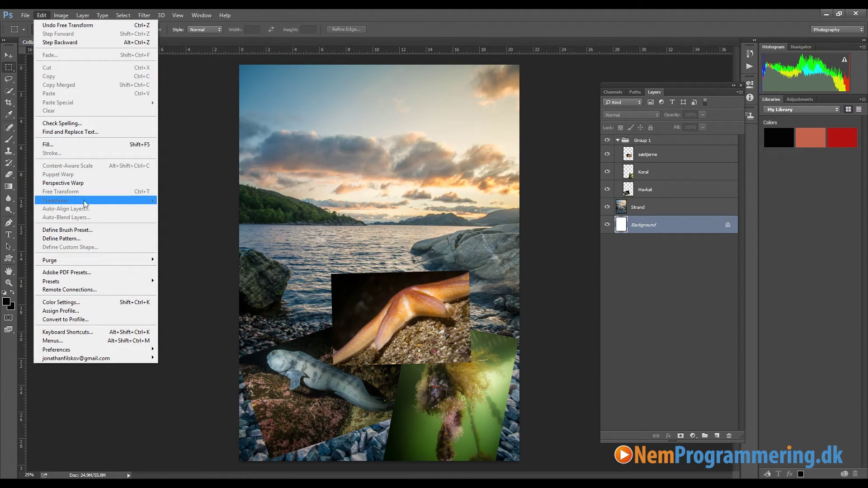
{"action": "left_click", "coordinate": [537, 237]}
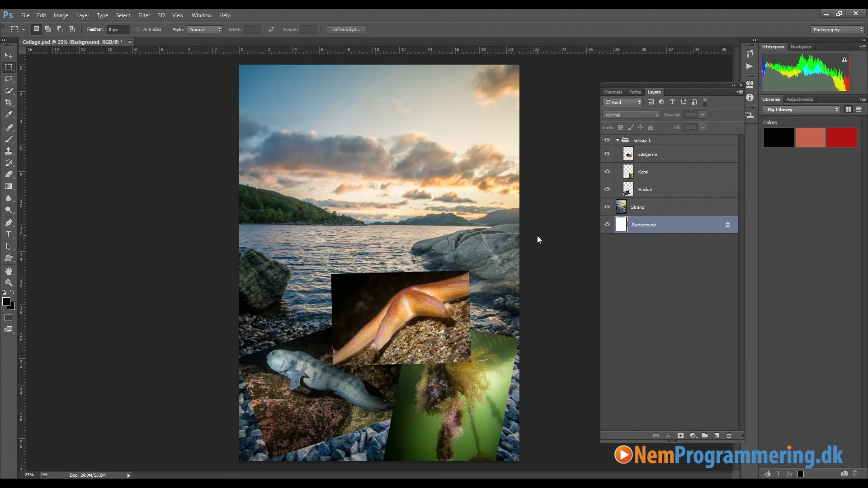
- Open testshot-21.jpg from the Photoshop projekt pics folder
{"action": "left_click", "coordinate": [26, 16]}
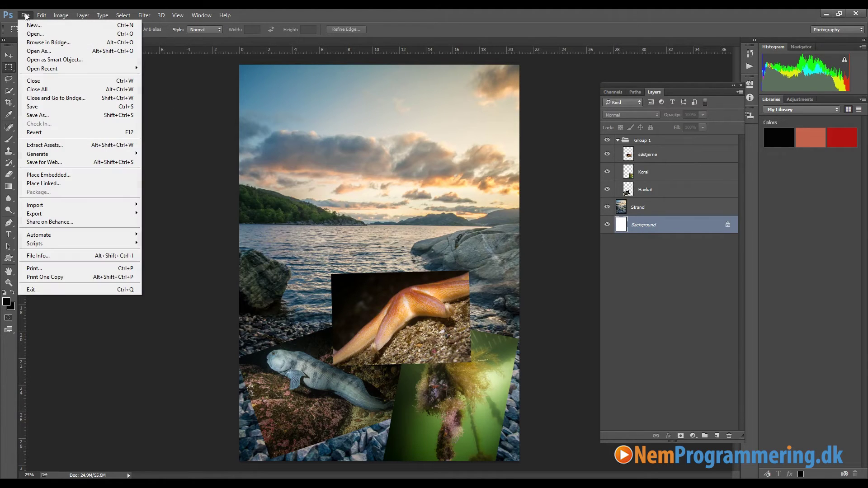
{"action": "left_click", "coordinate": [33, 35]}
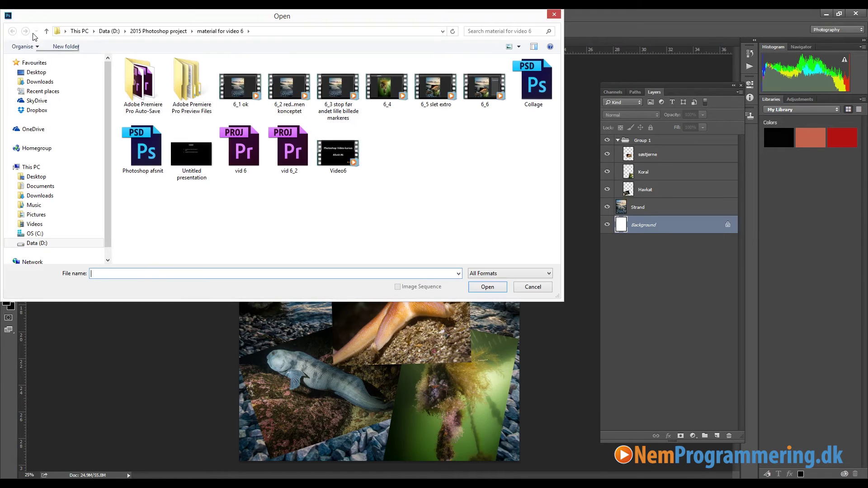
{"action": "left_click", "coordinate": [168, 33]}
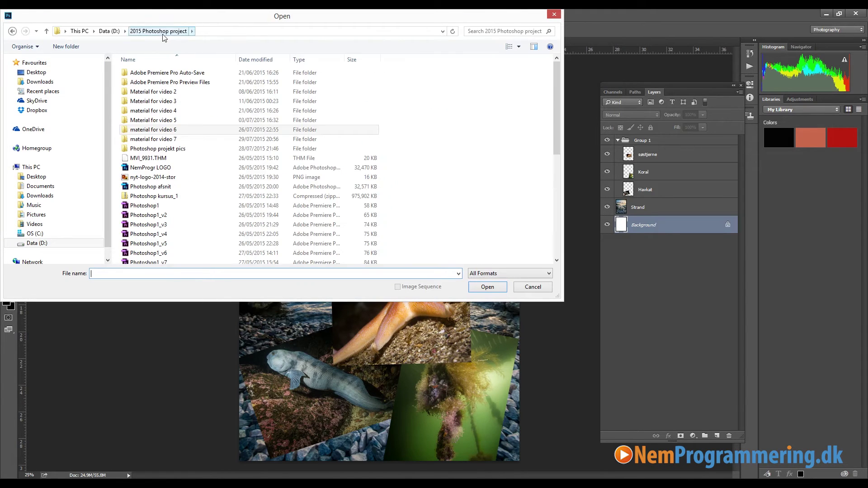
{"action": "double_click", "coordinate": [168, 150]}
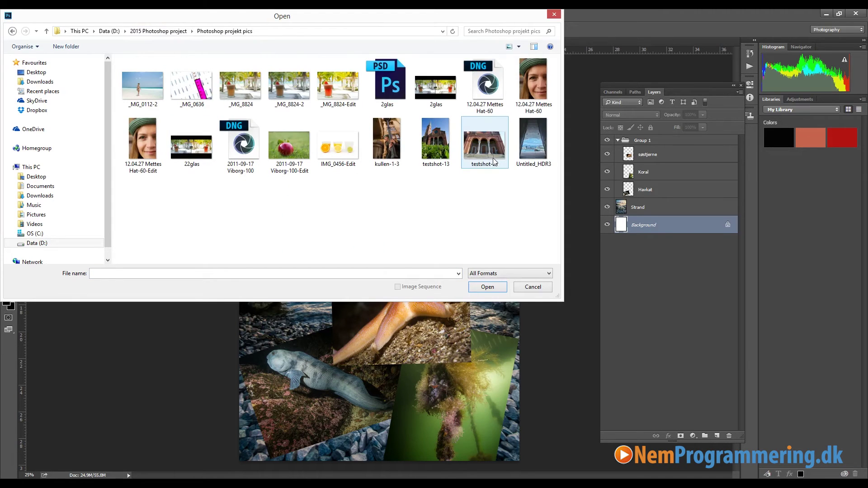
{"action": "double_click", "coordinate": [492, 153]}
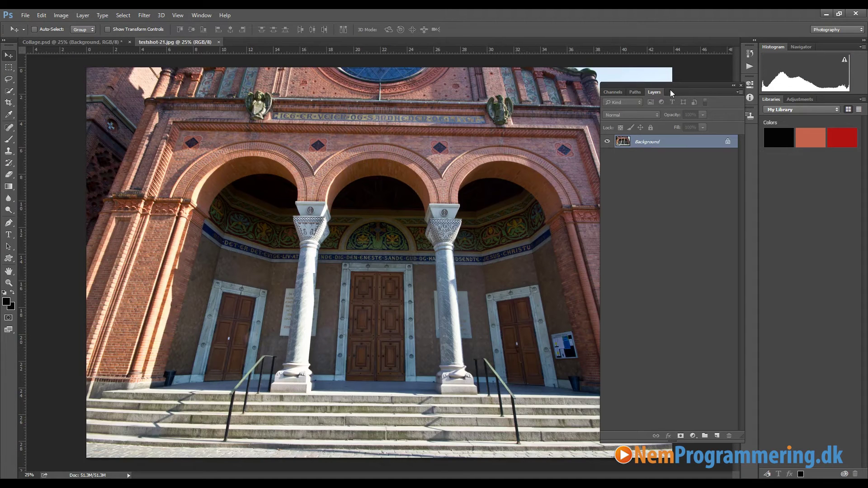
- Dock the Layers panel into the right-hand column
{"action": "left_click_drag", "start_coordinate": [668, 85], "coordinate": [808, 184]}
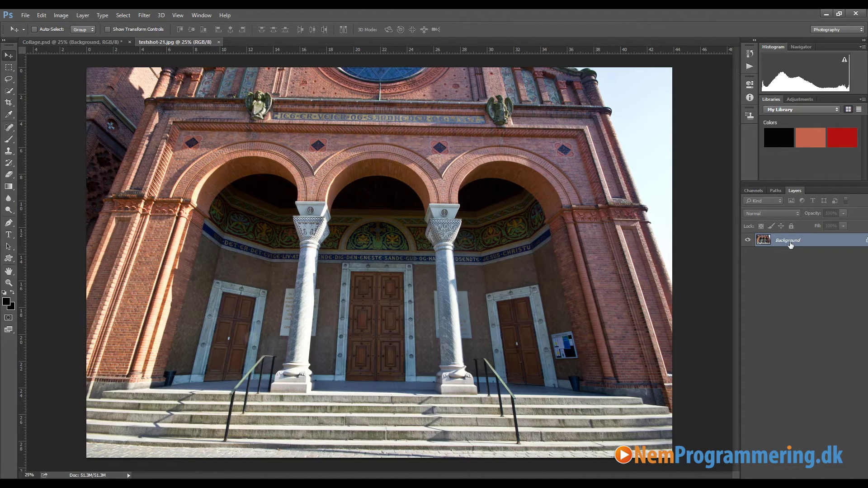
- Duplicate the church photo's Background as Layer 1 with Ctrl+J
{"action": "key", "text": "ctrl+j"}
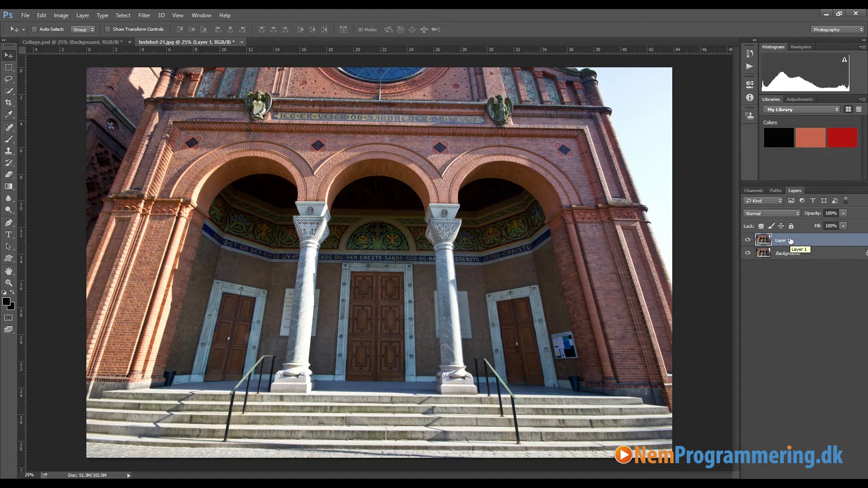
- Compare Layer 1 with the original via its eye icon, then put it in Distort mode zoomed out
{"action": "left_click", "coordinate": [748, 241]}
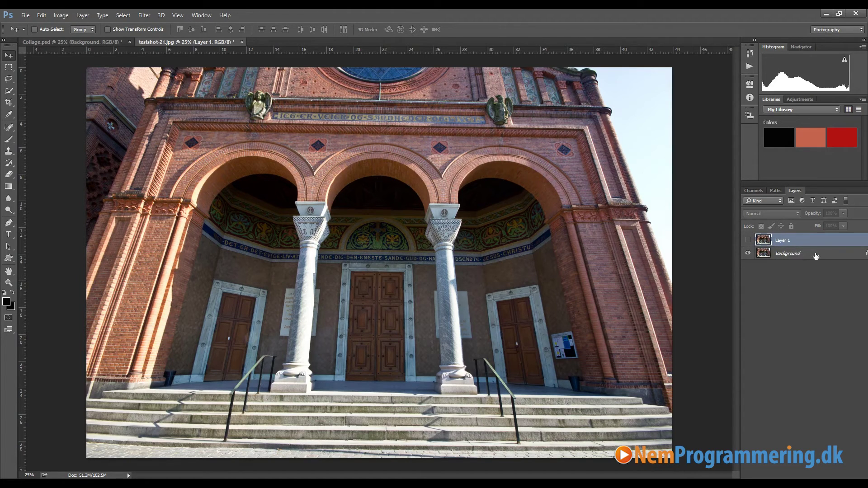
{"action": "left_click", "coordinate": [749, 240]}
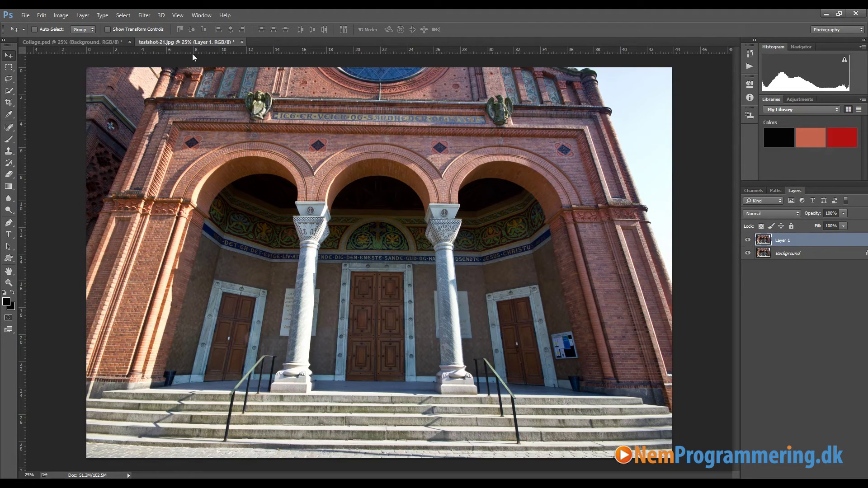
{"action": "left_click", "coordinate": [41, 16]}
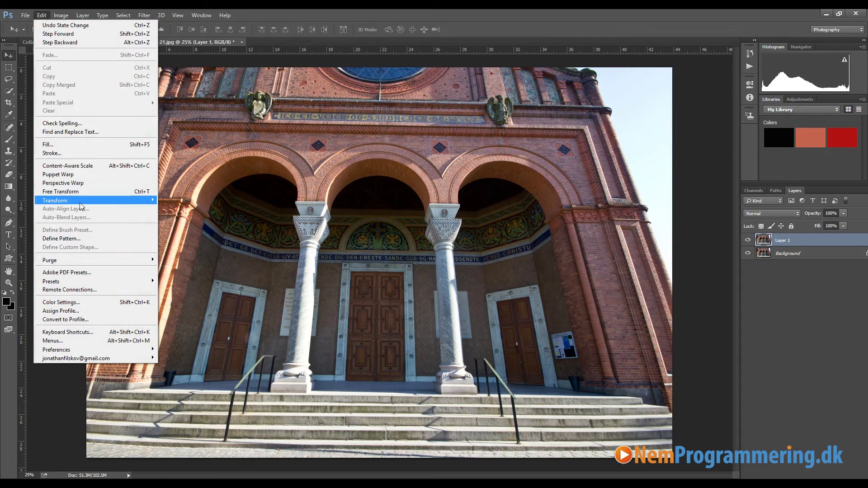
{"action": "mouse_move", "coordinate": [80, 204]}
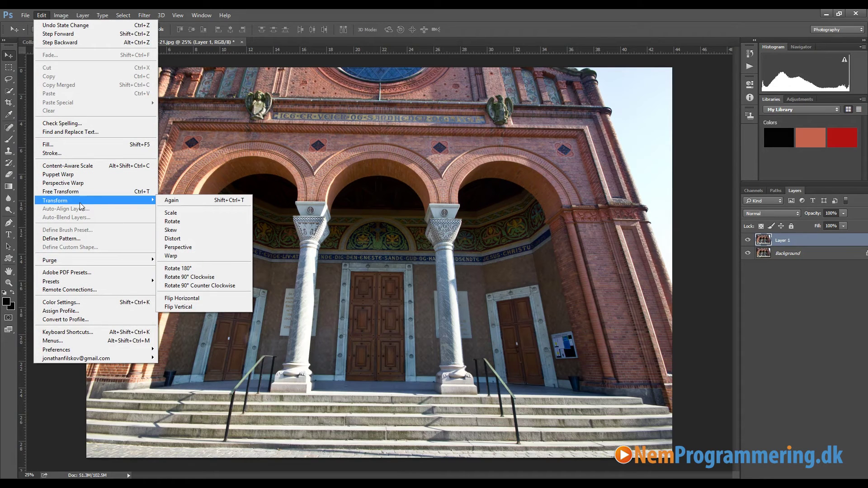
{"action": "left_click", "coordinate": [174, 240]}
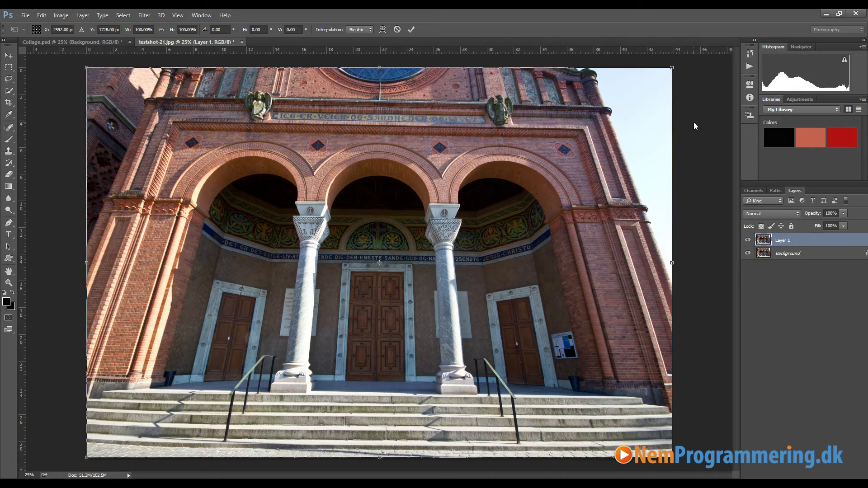
{"action": "key", "text": "ctrl+minus"}
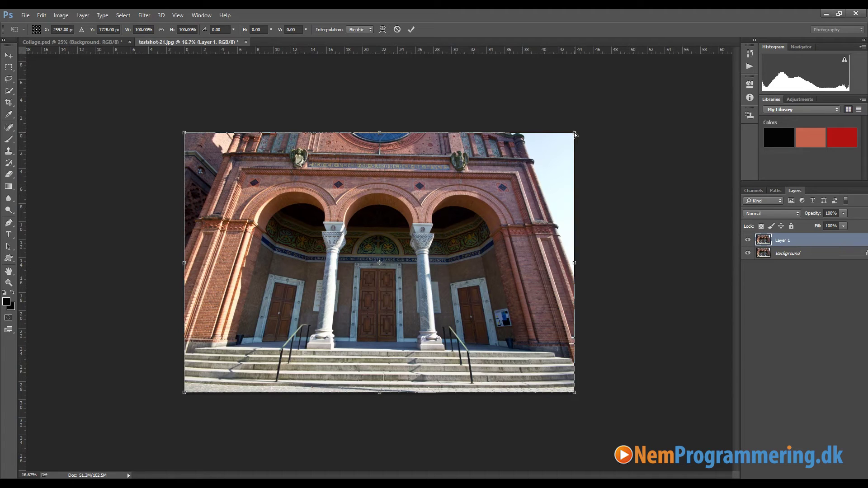
- Pull Layer 1's top-right and top-left corners outward to straighten the facade, and apply
{"action": "left_click_drag", "start_coordinate": [575, 134], "coordinate": [642, 133]}
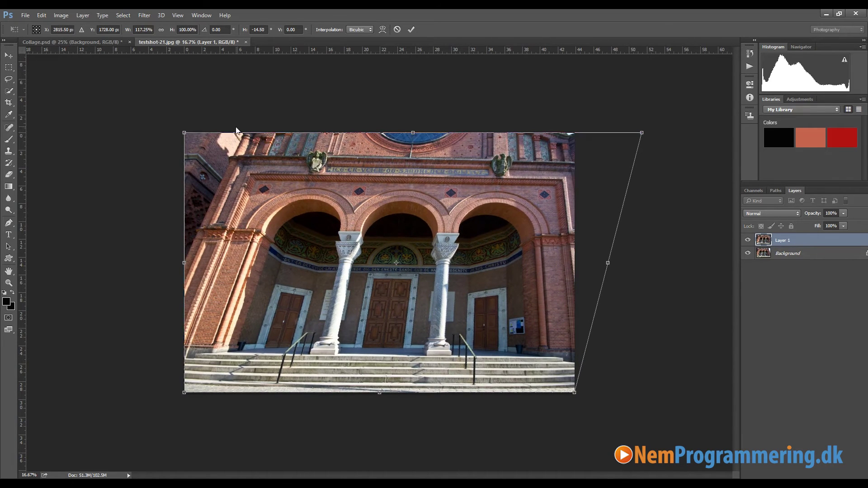
{"action": "left_click_drag", "start_coordinate": [176, 135], "coordinate": [82, 130]}
{"action": "left_click_drag", "start_coordinate": [642, 133], "coordinate": [648, 130]}
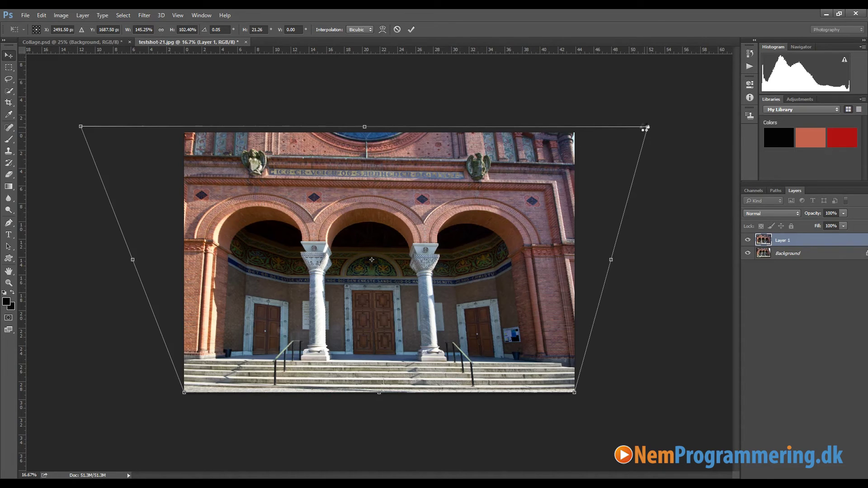
{"action": "key", "text": "Return"}
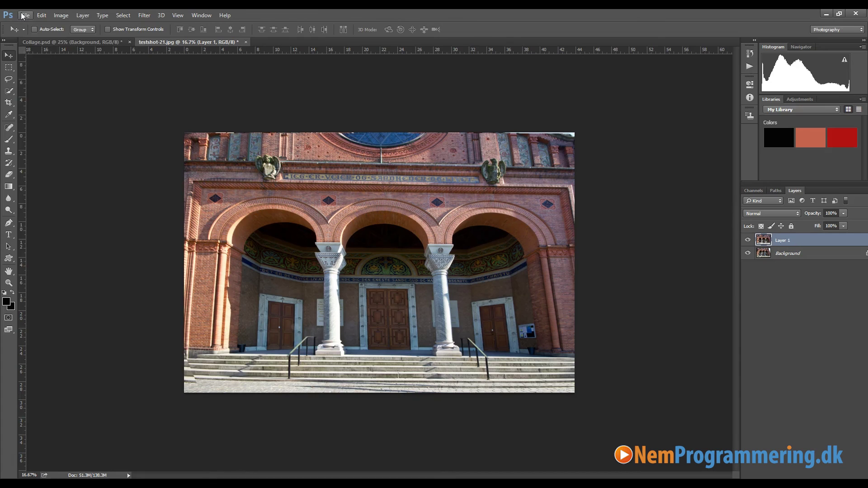
- Open the fruit-glasses photo IMG_0456-Edit.jpg through File > Open
{"action": "left_click", "coordinate": [24, 15]}
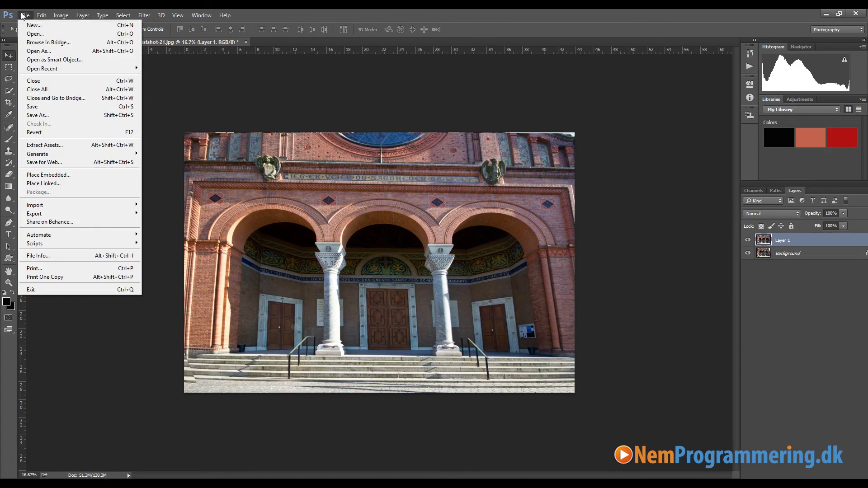
{"action": "left_click", "coordinate": [47, 34]}
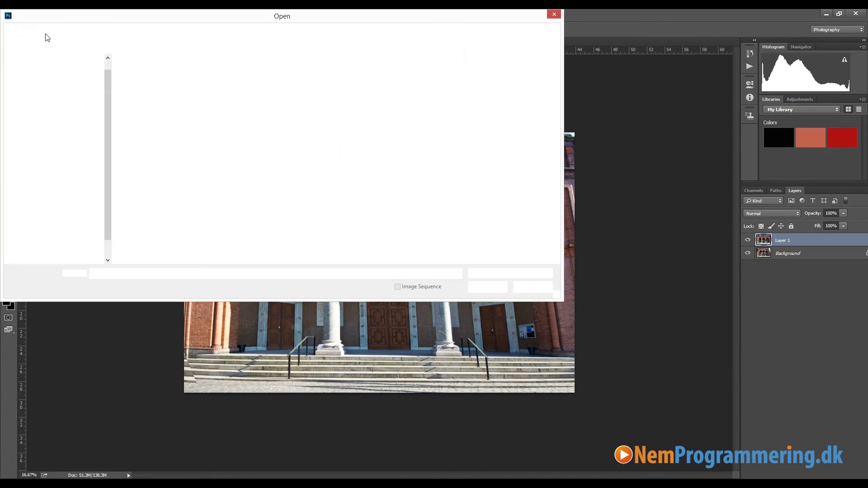
{"action": "double_click", "coordinate": [338, 142]}
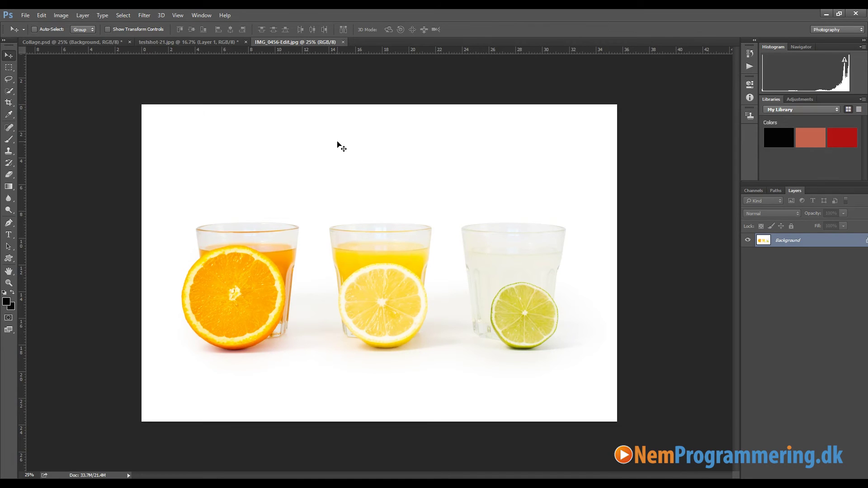
- Duplicate the fruit-glasses Background onto Layer 1 with Ctrl+J and show the Edit > Transform commands
{"action": "left_click", "coordinate": [40, 15]}
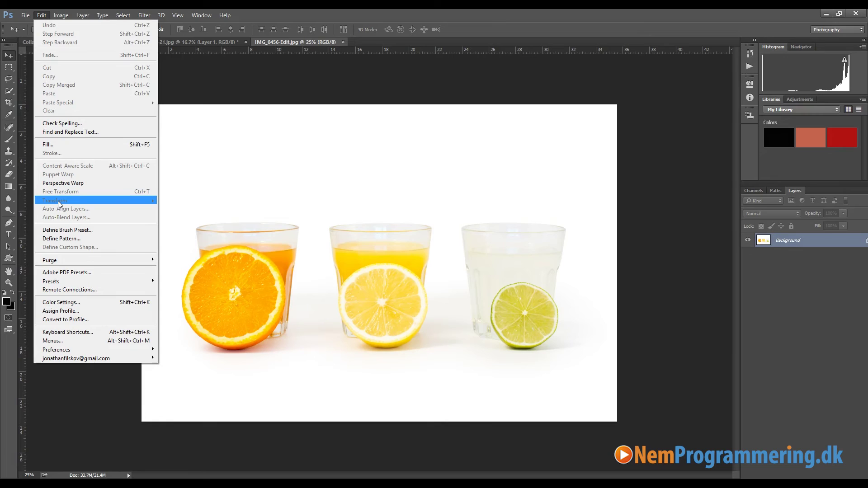
{"action": "left_click", "coordinate": [792, 240]}
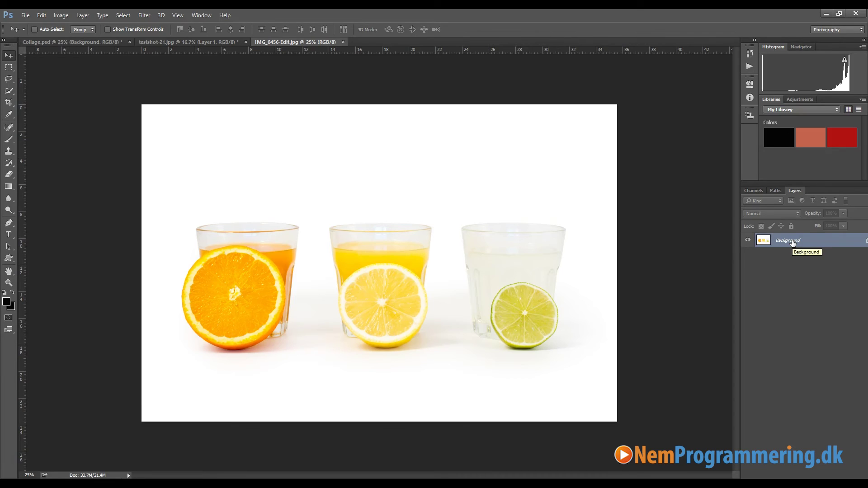
{"action": "key", "text": "ctrl+j"}
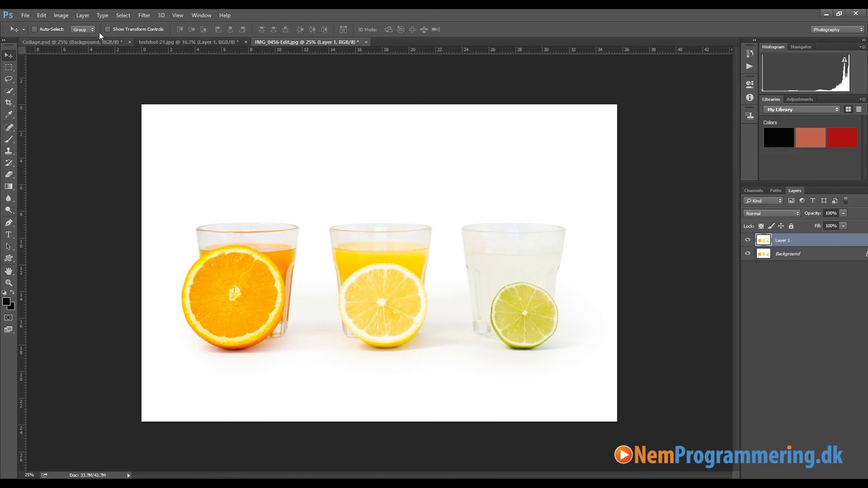
{"action": "left_click", "coordinate": [41, 15]}
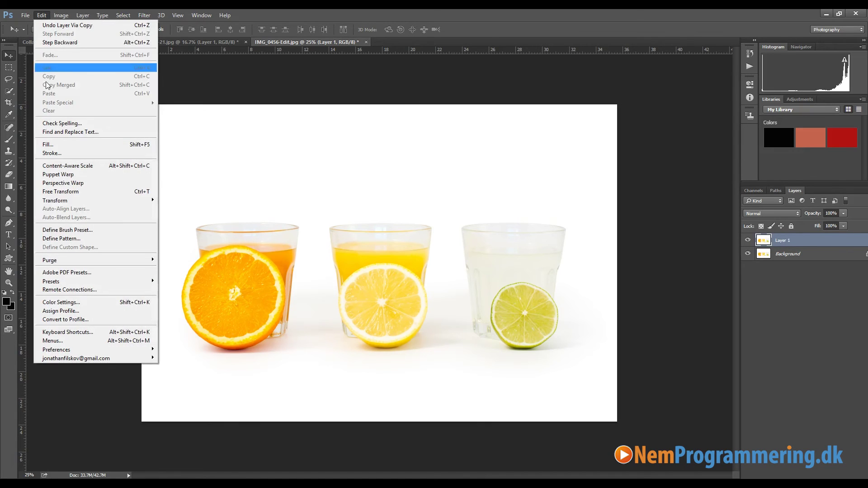
{"action": "mouse_move", "coordinate": [61, 201]}
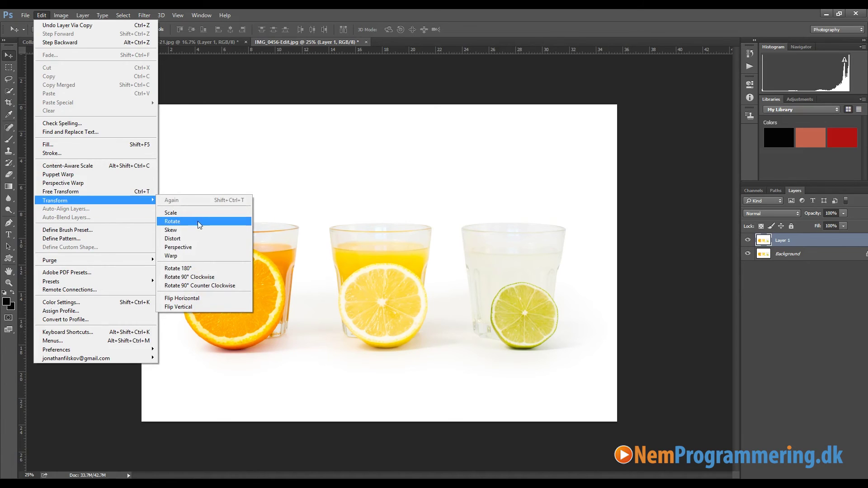
- Apply a Perspective transform to Layer 1, raising the bottom-right corner so the glasses recede rightward
{"action": "left_click", "coordinate": [197, 248]}
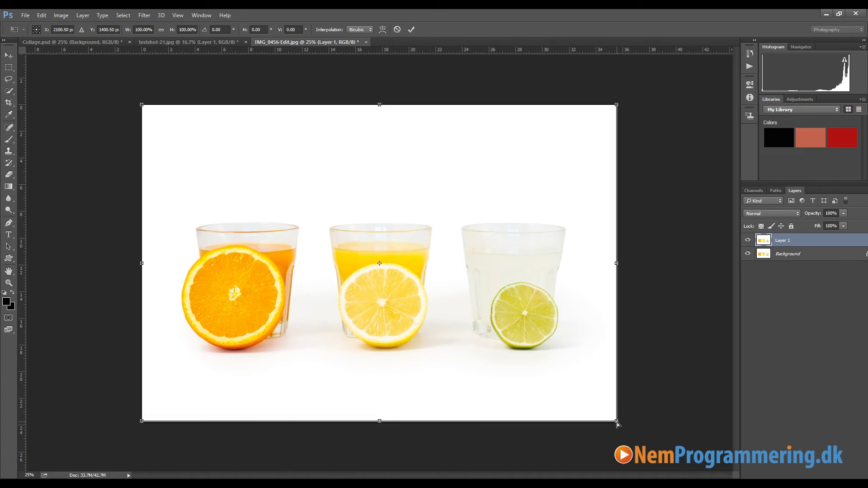
{"action": "left_click_drag", "start_coordinate": [617, 423], "coordinate": [609, 351]}
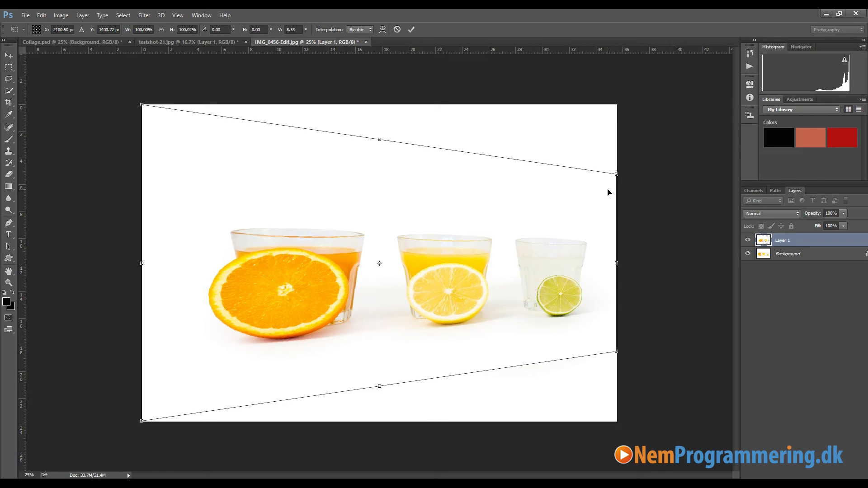
{"action": "key", "text": "Return"}
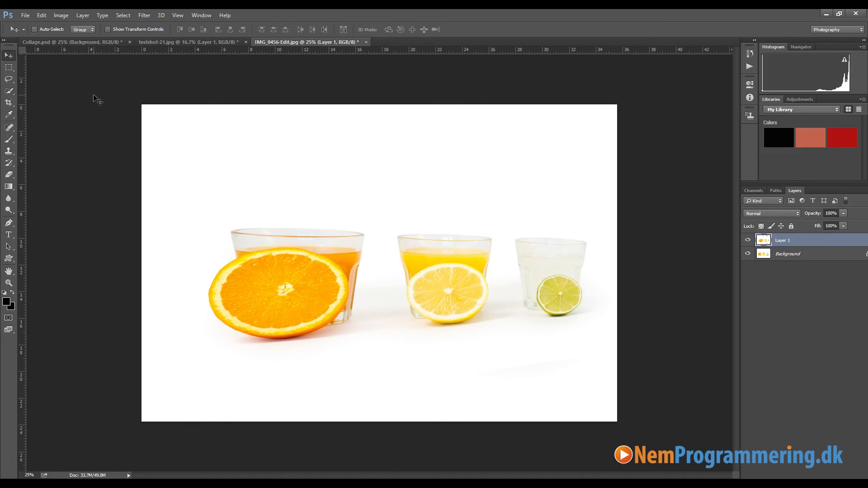
{"action": "left_click", "coordinate": [43, 18]}
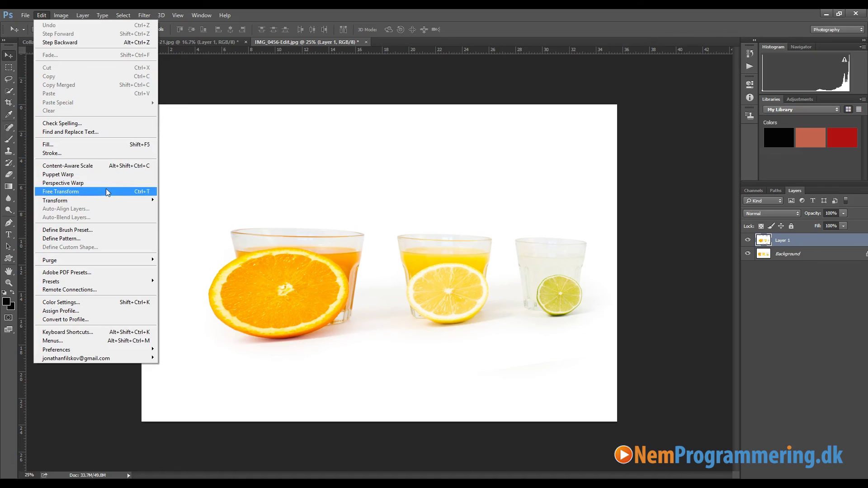
- Free-transform Layer 1 to 82.74% scale and -18.76° rotation, then commit
{"action": "left_click", "coordinate": [203, 80]}
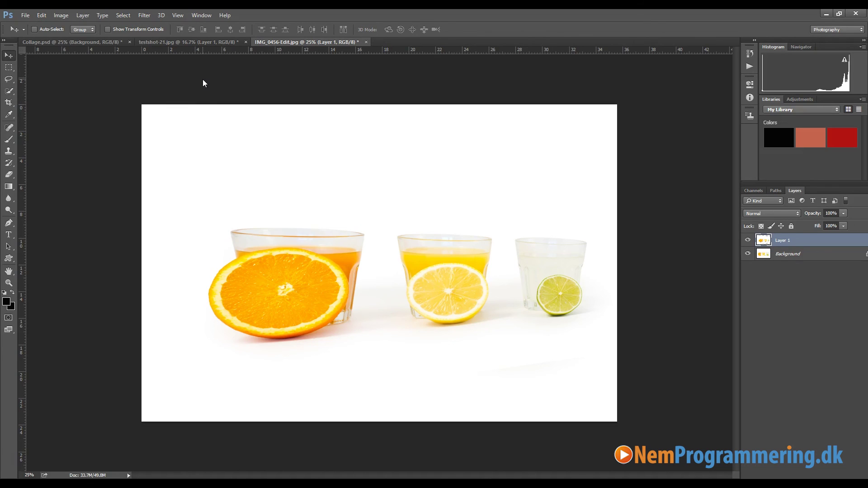
{"action": "key", "text": "ctrl+t"}
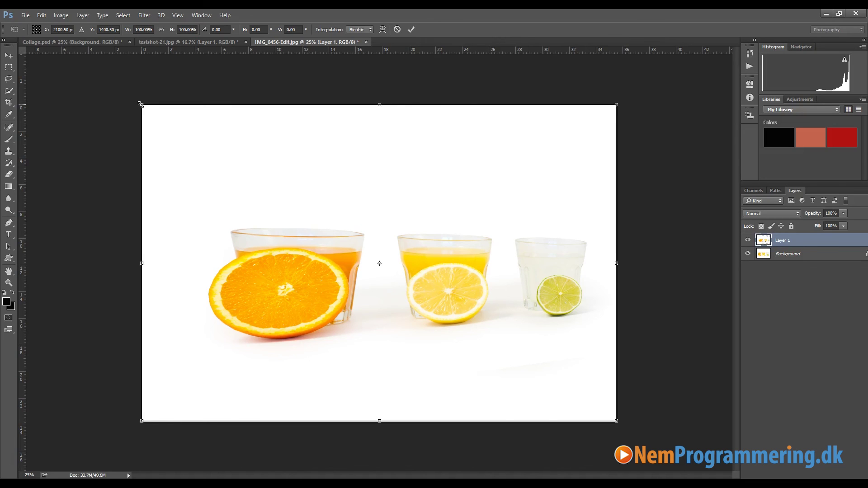
{"action": "left_click_drag", "start_coordinate": [141, 105], "coordinate": [218, 165]}
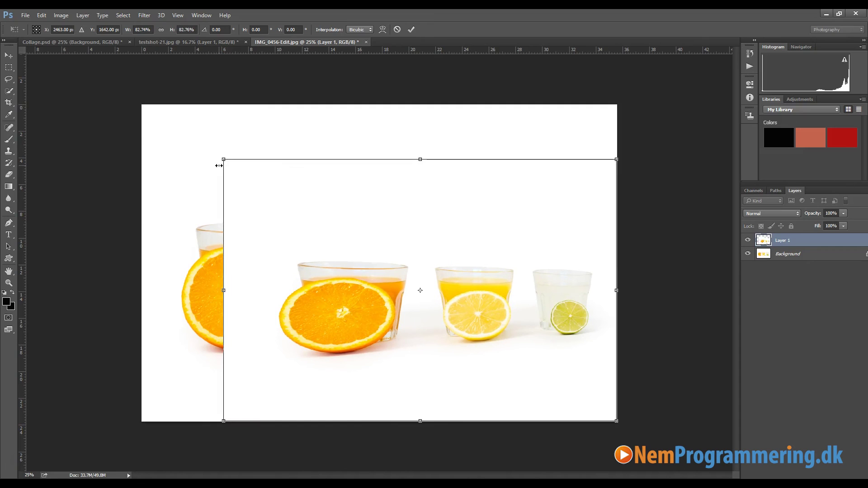
{"action": "left_click_drag", "start_coordinate": [263, 135], "coordinate": [227, 191]}
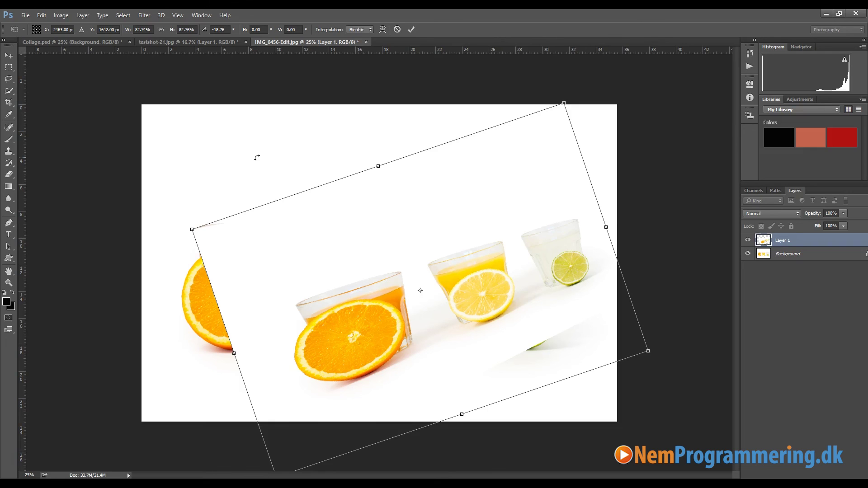
{"action": "key", "text": "Return"}
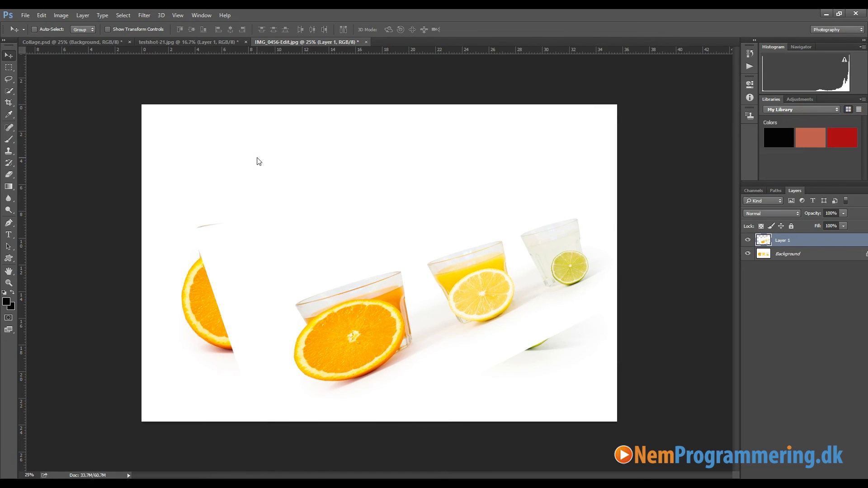